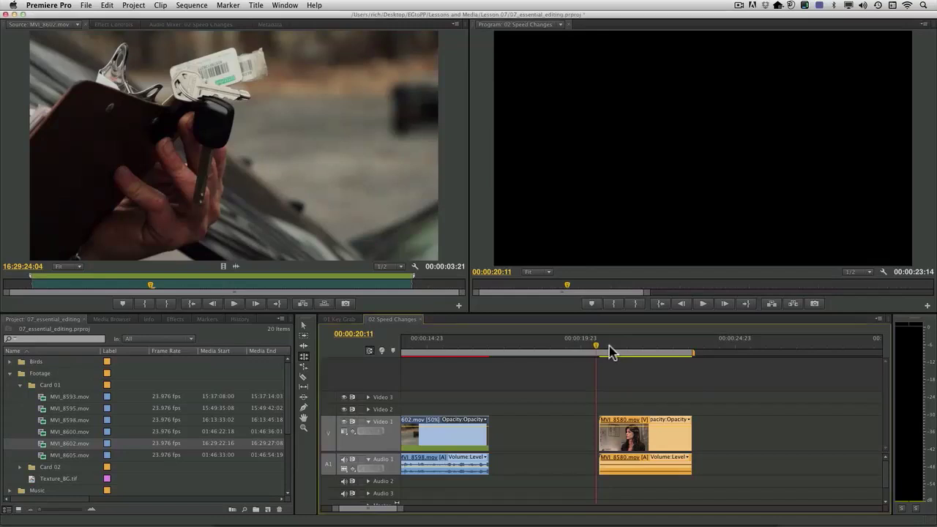
- Mark an In point at 00:00:20:09 and an Out point at 00:00:24:22 around MVI_8580, then play the range
{"action": "key", "text": "space"}
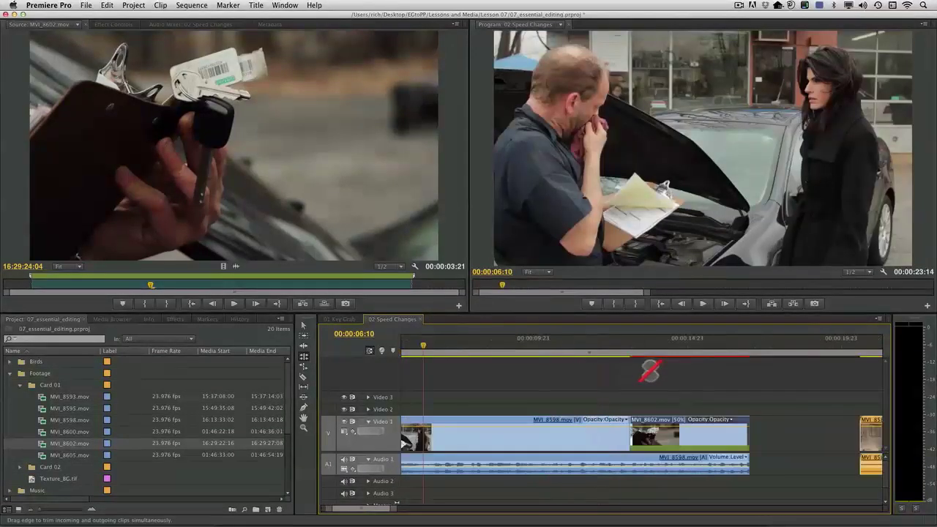
{"action": "scroll", "coordinate": [650, 371], "scroll_direction": "down", "scroll_amount": 3}
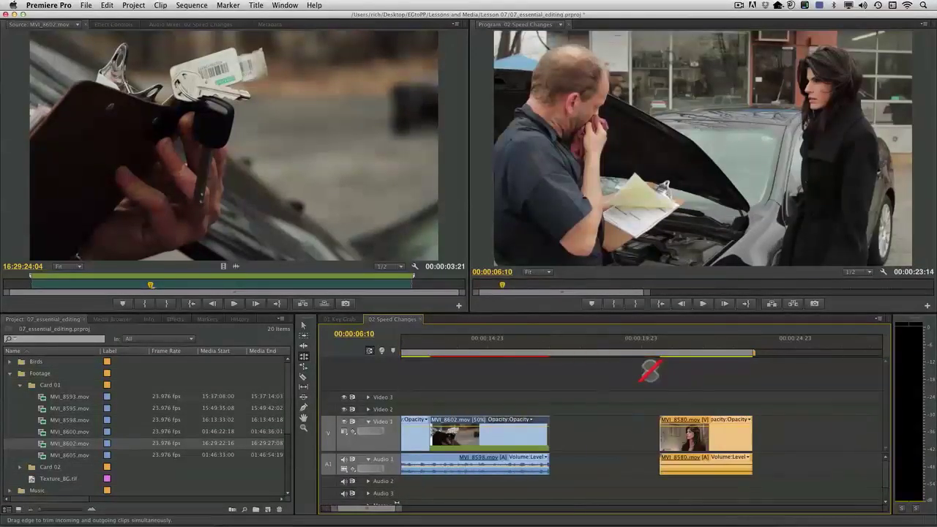
{"action": "left_click", "coordinate": [653, 345]}
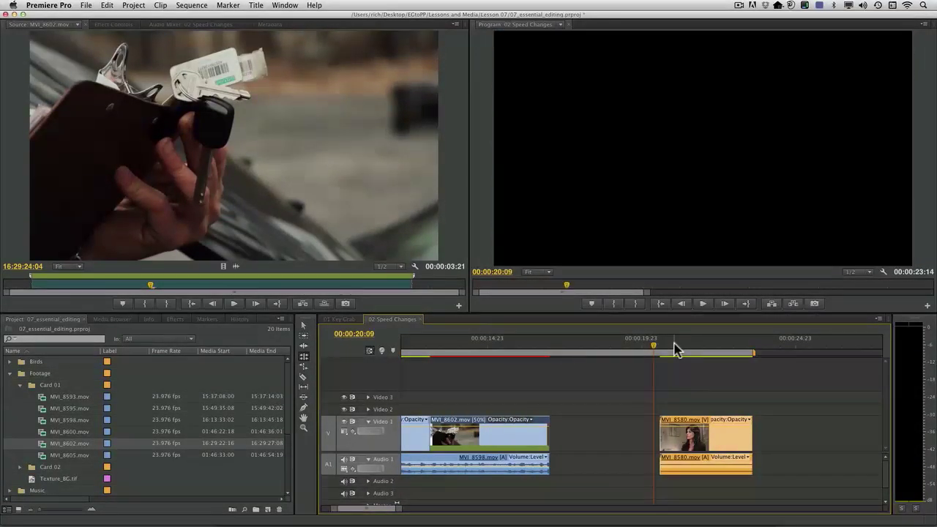
{"action": "key", "text": "i"}
{"action": "left_click", "coordinate": [794, 346]}
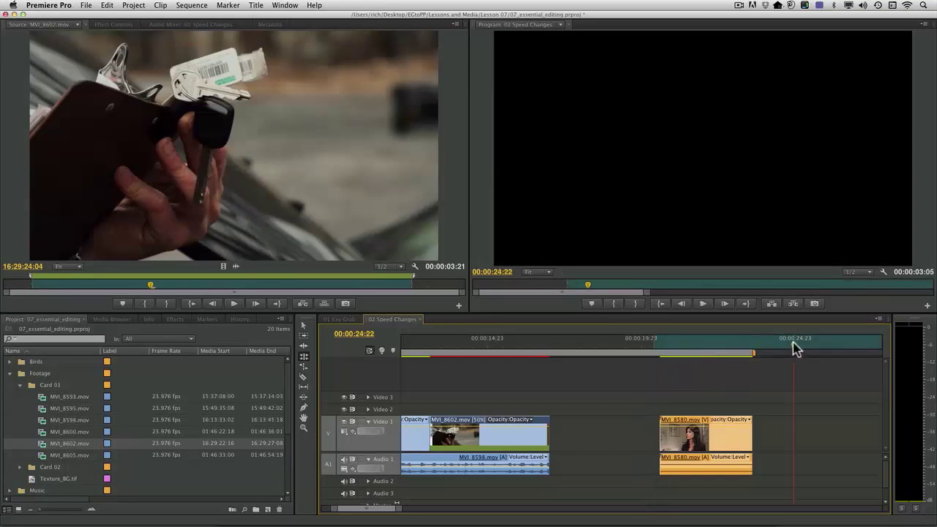
{"action": "key", "text": "o"}
{"action": "left_click", "coordinate": [657, 347]}
{"action": "key", "text": "space"}
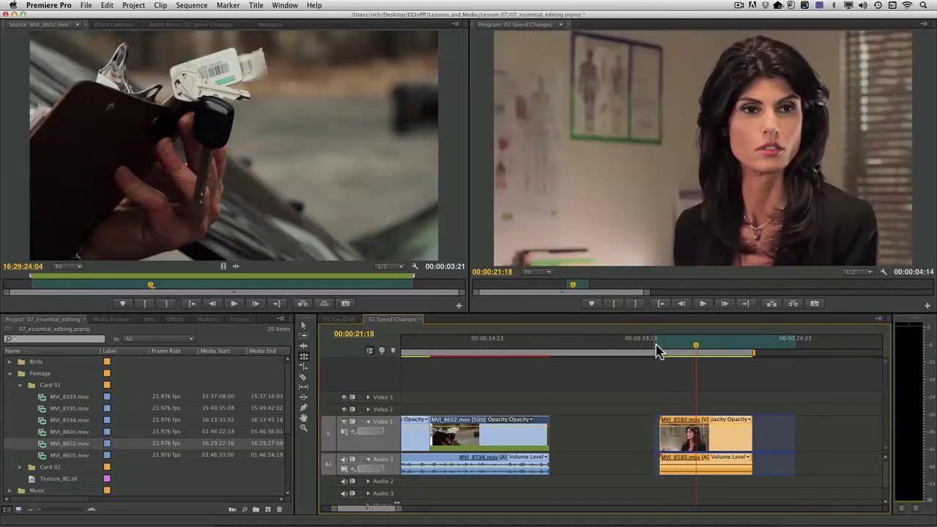
- Zoom in on MVI_8580.mov and switch its clip display from Opacity to Time Remapping > Speed
{"action": "key", "text": "equal"}
{"action": "key", "text": "equal"}
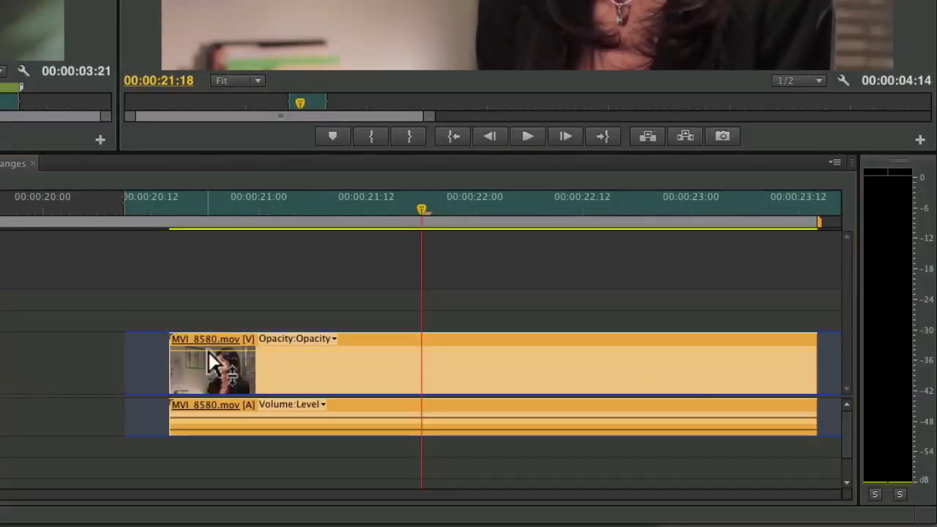
{"action": "left_click", "coordinate": [333, 339]}
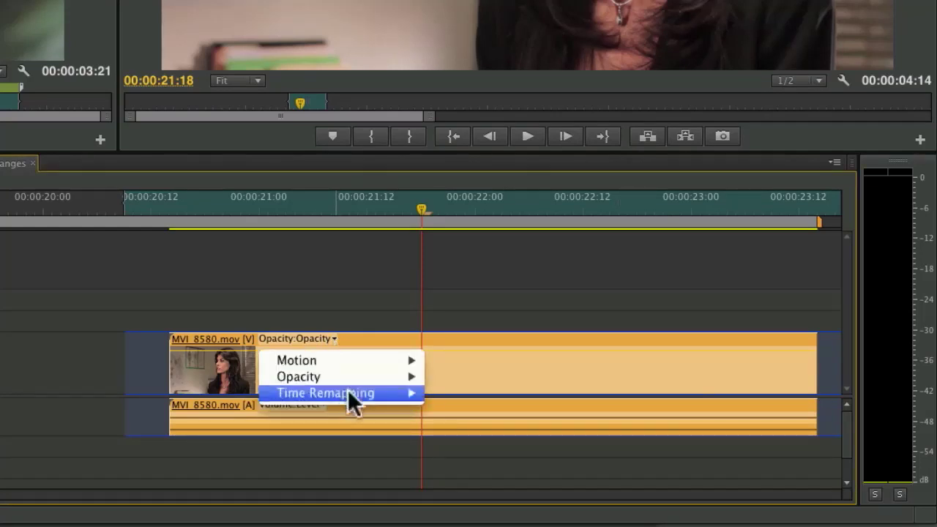
{"action": "mouse_move", "coordinate": [348, 393]}
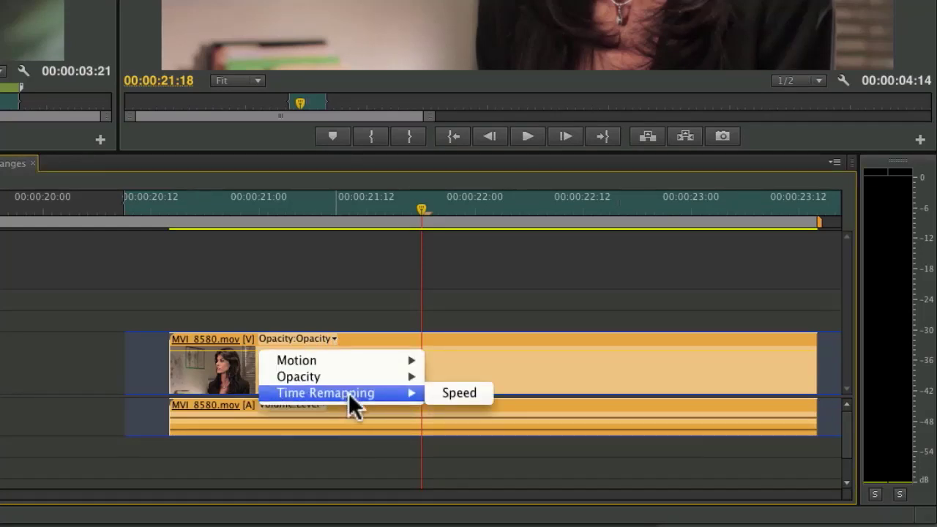
{"action": "left_click", "coordinate": [455, 393]}
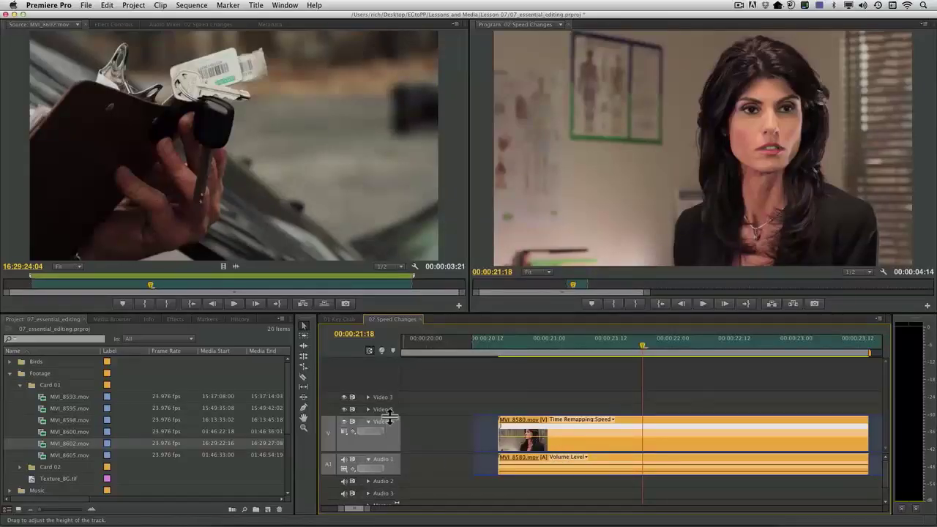
- Make the Video 1 track taller and park the playhead at 00:00:20:15
{"action": "left_click_drag", "start_coordinate": [389, 417], "coordinate": [389, 372]}
{"action": "left_click", "coordinate": [539, 349]}
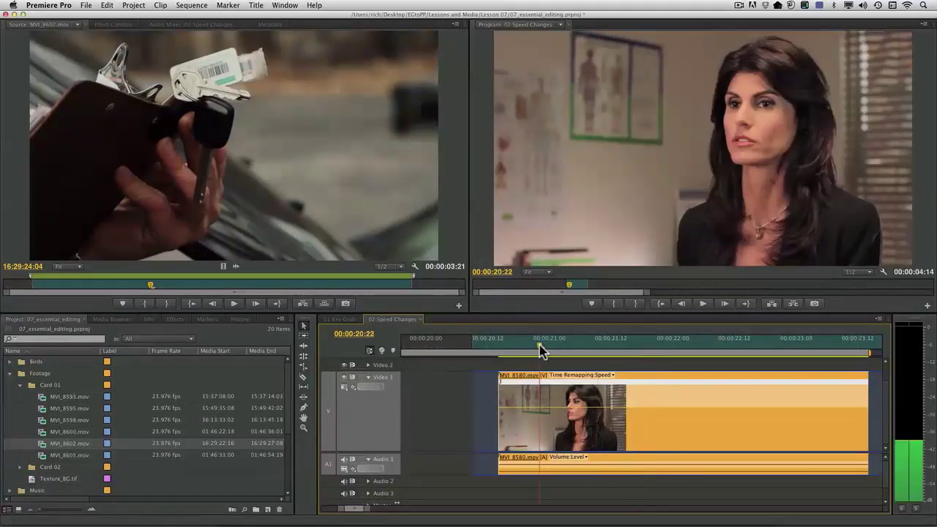
{"action": "left_click_drag", "start_coordinate": [540, 349], "coordinate": [519, 349]}
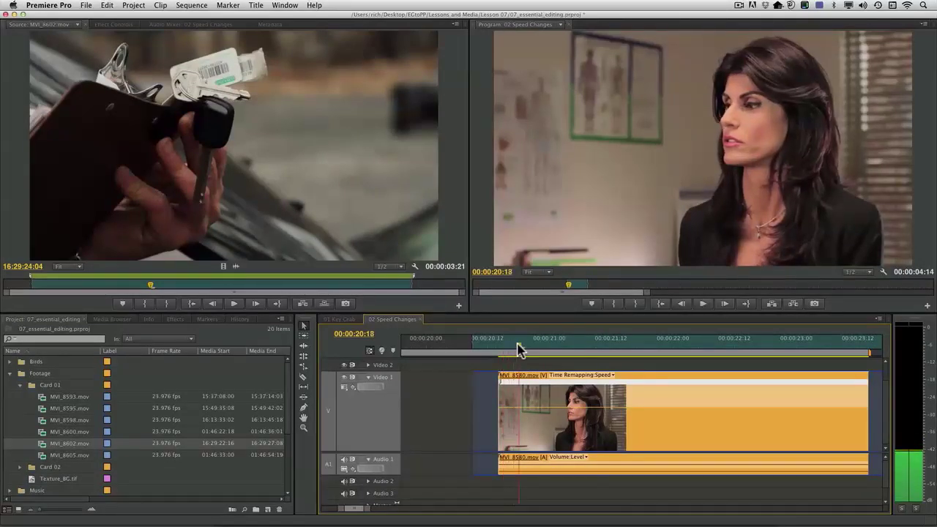
- Show MVI_8580's Time Remapping Speed (100.00%) in Effect Controls and stop playback at 00:00:21:11
{"action": "double_click", "coordinate": [520, 414]}
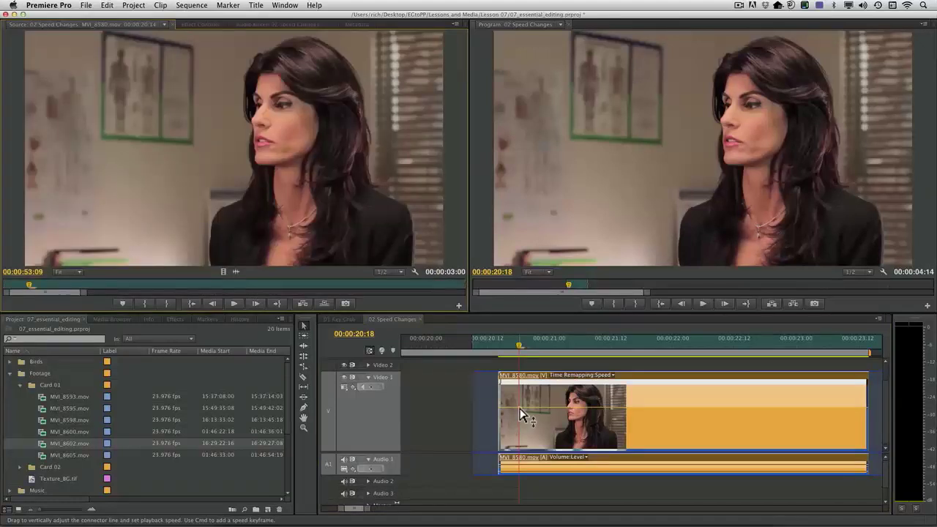
{"action": "left_click", "coordinate": [199, 25]}
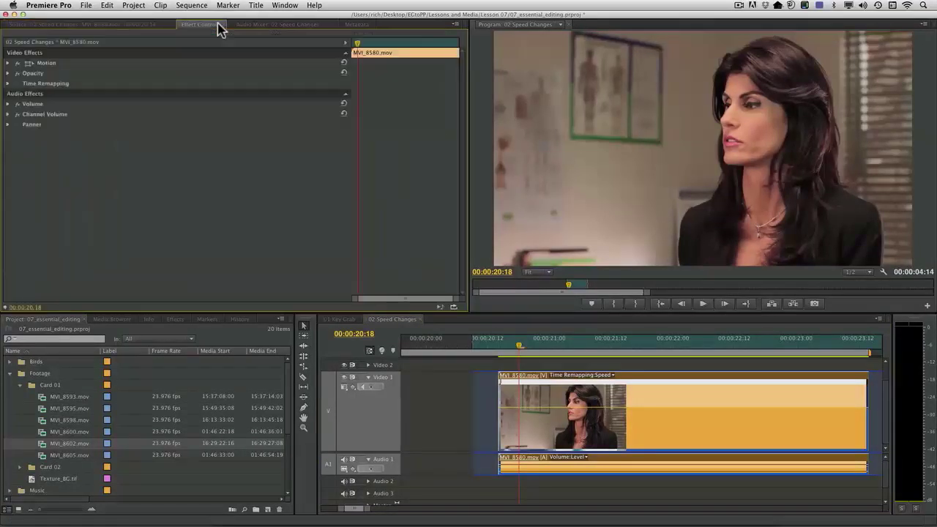
{"action": "left_click", "coordinate": [7, 83]}
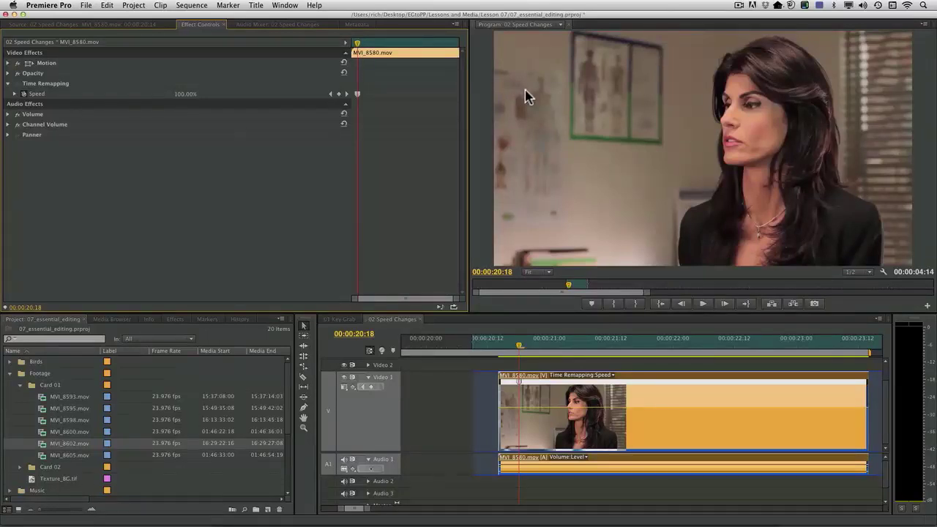
{"action": "key", "text": "space"}
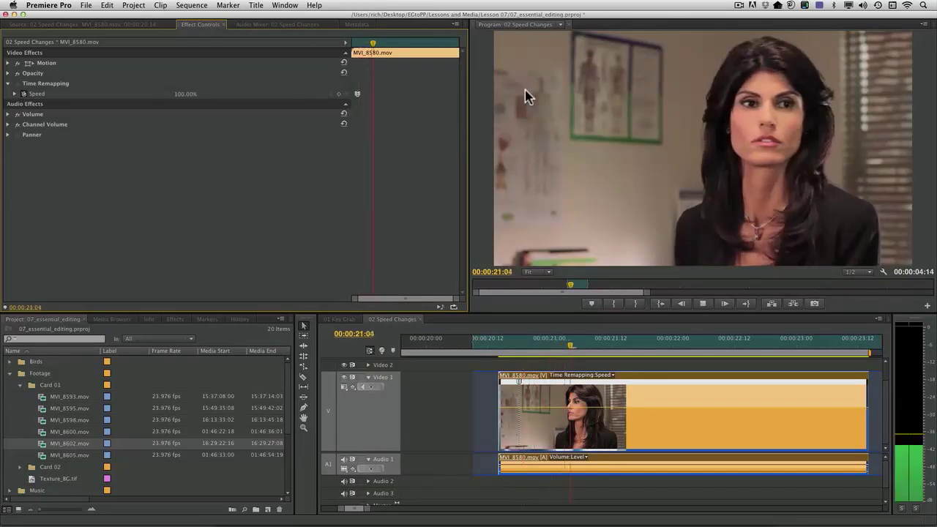
{"action": "key", "text": "space"}
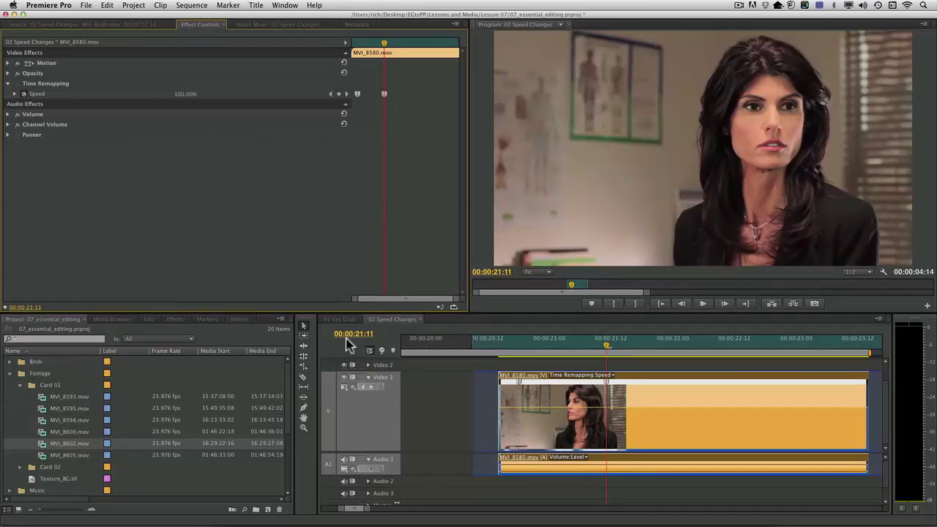
- Add a speed keyframe on MVI_8580 and move it to the playhead at 00:00:21:11
{"action": "left_click", "coordinate": [303, 408]}
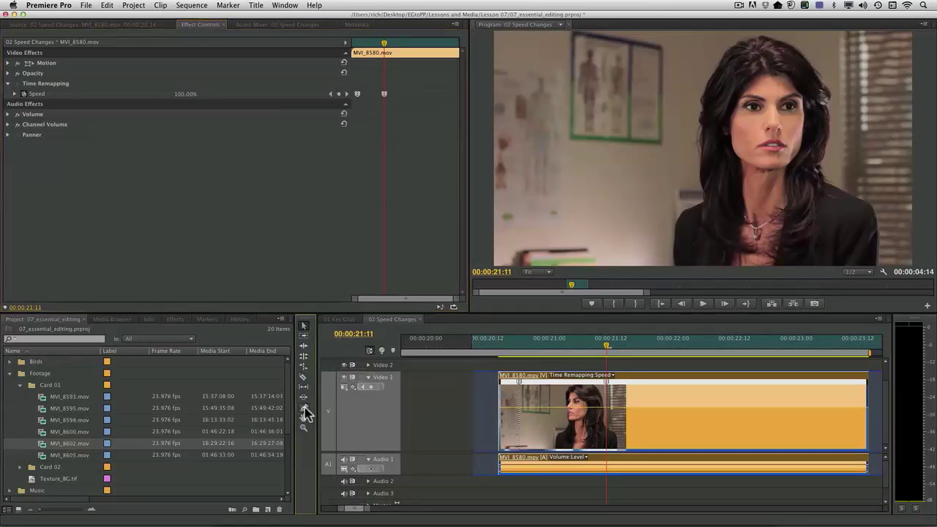
{"action": "left_click", "coordinate": [586, 411]}
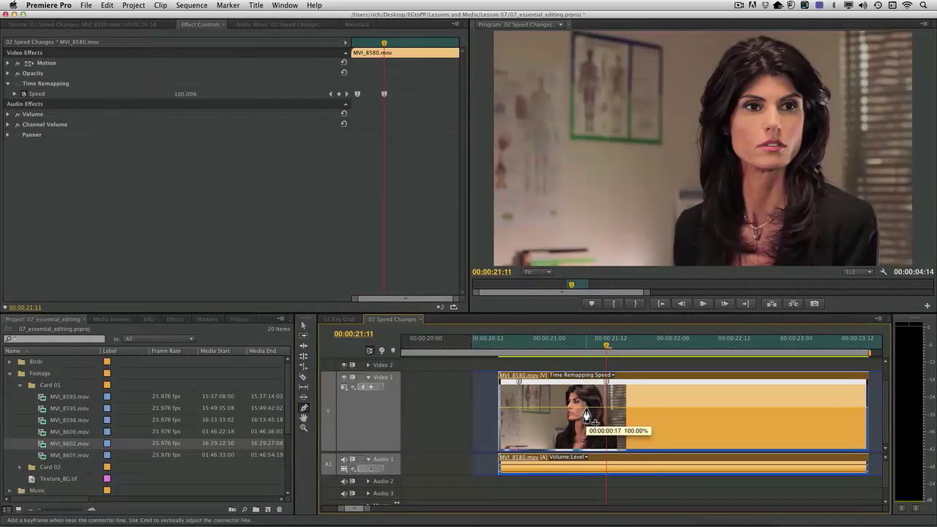
{"action": "left_click_drag", "start_coordinate": [587, 415], "coordinate": [607, 398]}
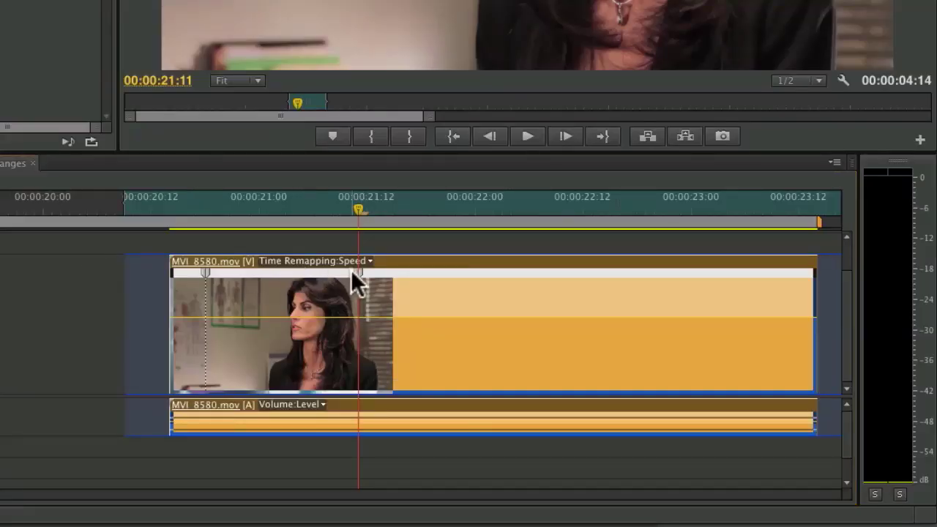
- Drag the speed line between the two keyframes down to 50.00%
{"action": "mouse_move", "coordinate": [203, 280]}
{"action": "mouse_move", "coordinate": [185, 319]}
{"action": "mouse_move", "coordinate": [296, 321]}
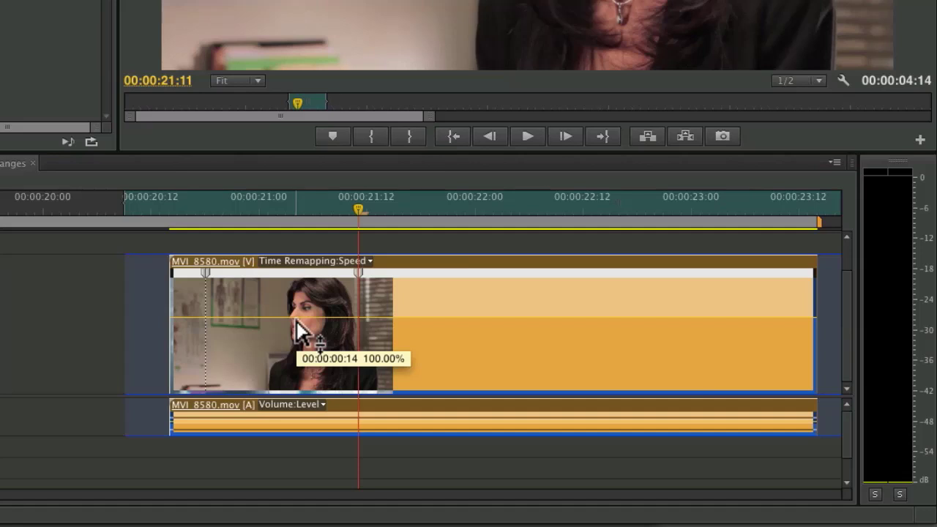
{"action": "left_click_drag", "start_coordinate": [297, 321], "coordinate": [296, 445]}
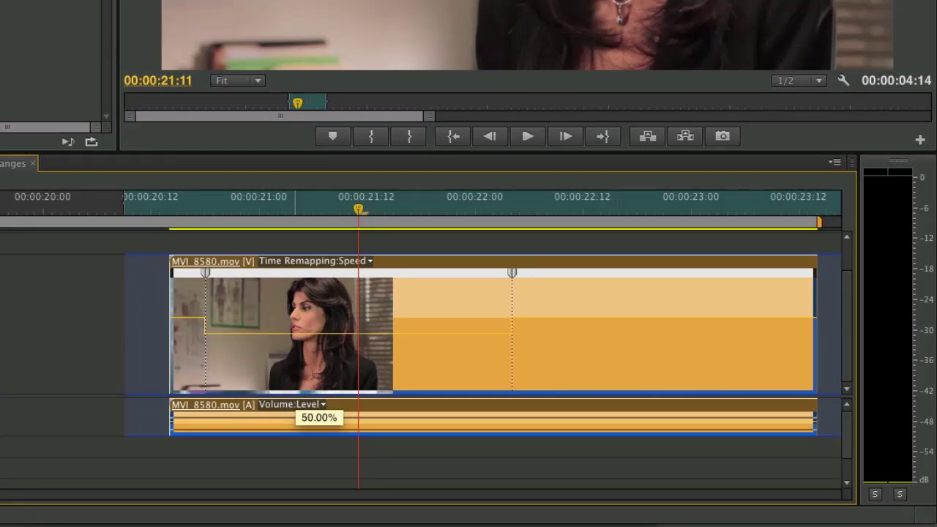
{"action": "left_click_drag", "start_coordinate": [297, 445], "coordinate": [296, 445]}
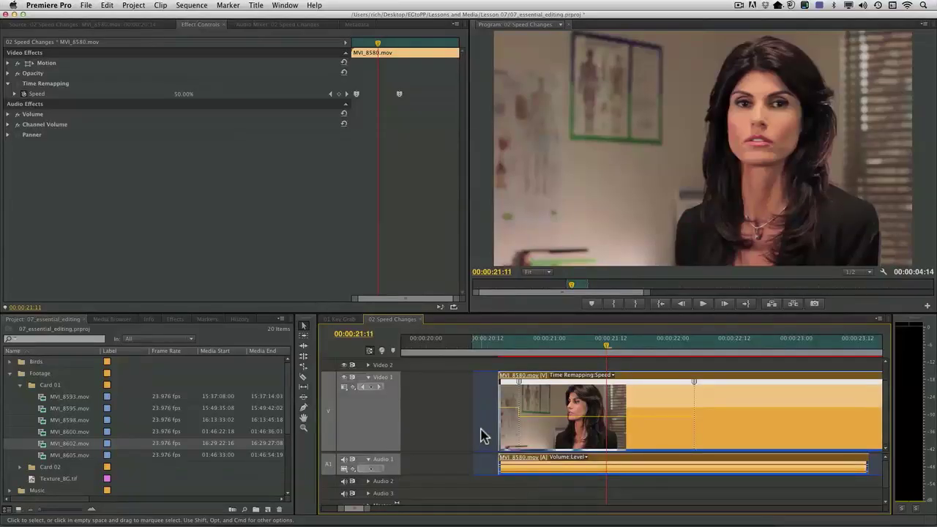
{"action": "left_click", "coordinate": [481, 435]}
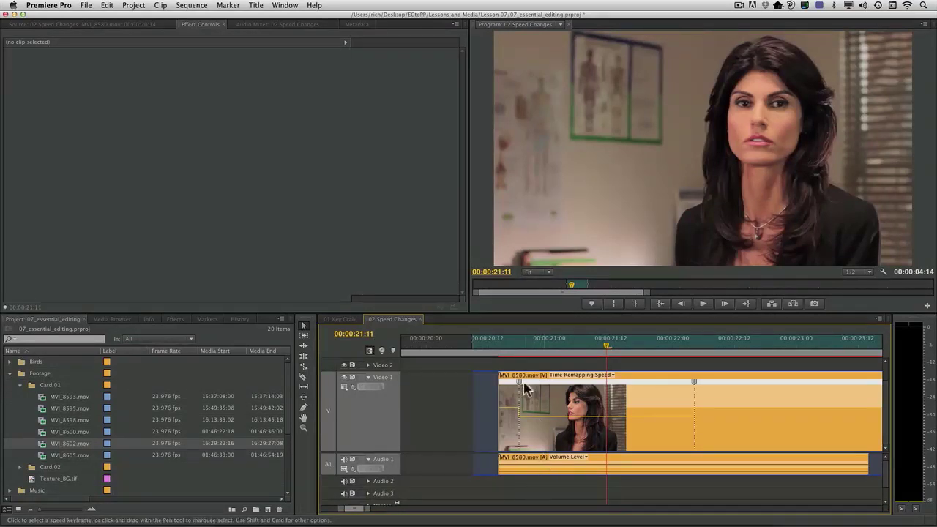
- Play back the 50% slow section from before it, then again from 00:00:20:14
{"action": "left_click", "coordinate": [494, 352]}
{"action": "key", "text": "space"}
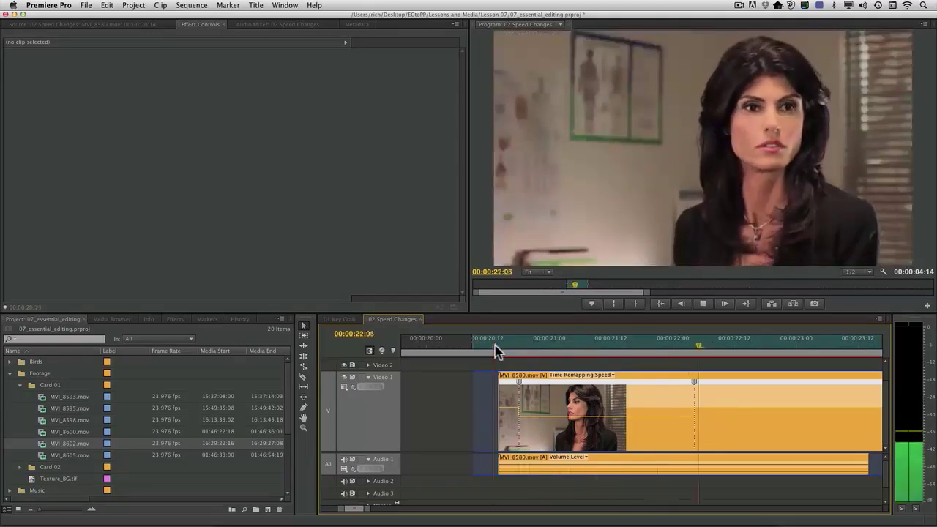
{"action": "key", "text": "space"}
{"action": "left_click", "coordinate": [498, 350]}
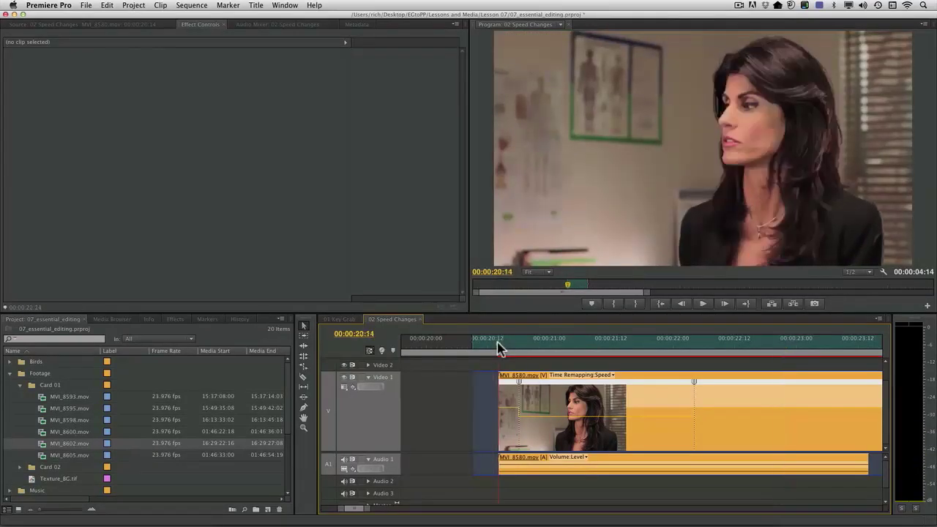
{"action": "key", "text": "space"}
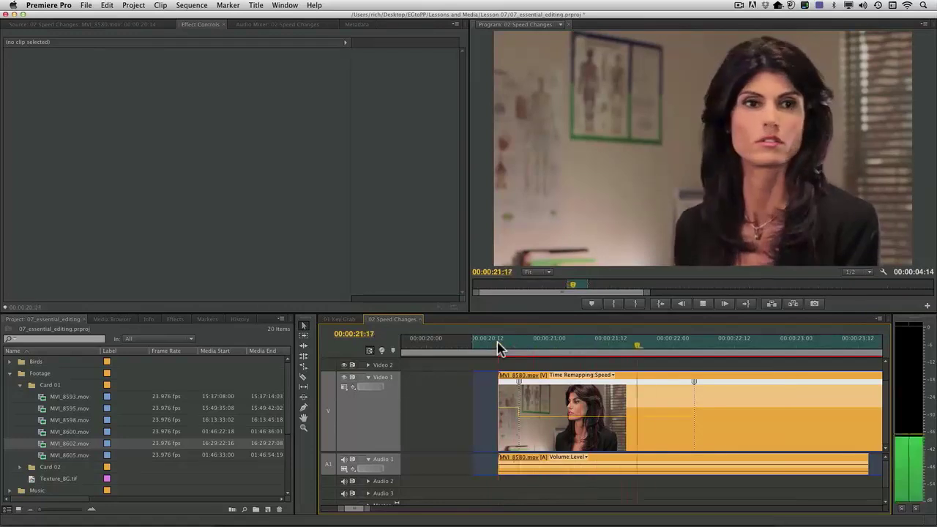
{"action": "key", "text": "space"}
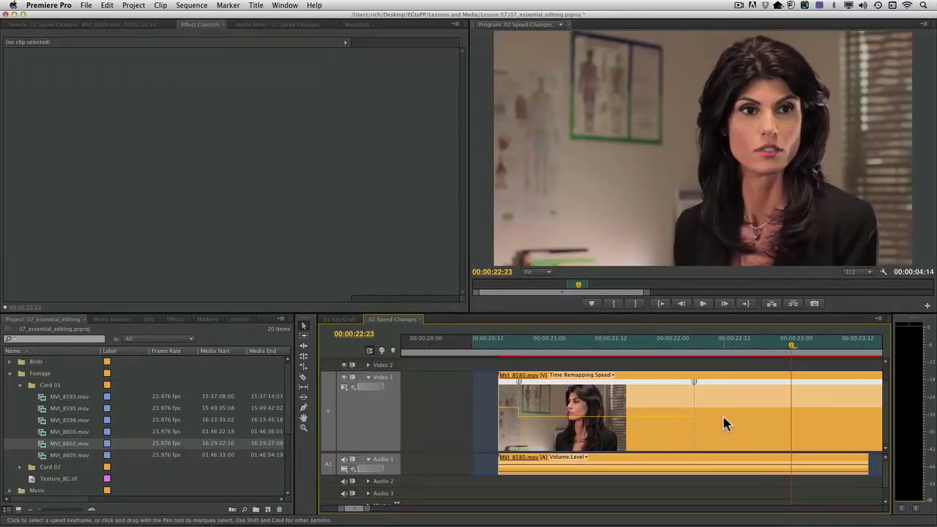
- Turn off the Audio 1 track output
{"action": "scroll", "coordinate": [723, 413], "scroll_direction": "right", "scroll_amount": 3}
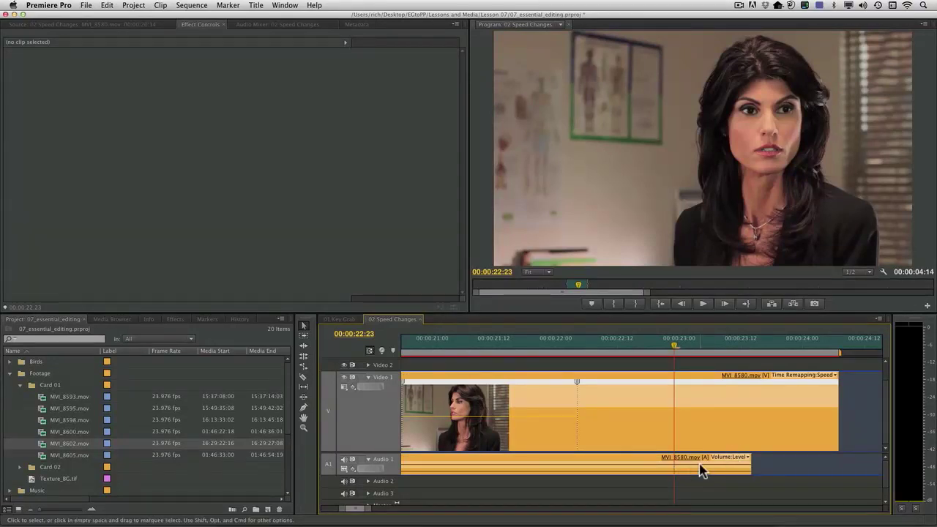
{"action": "scroll", "coordinate": [695, 459], "scroll_direction": "left", "scroll_amount": 2}
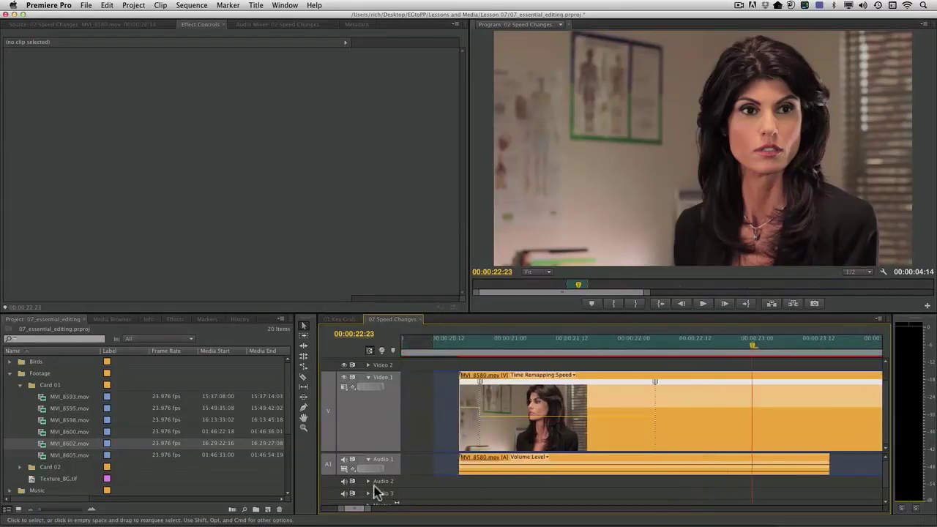
{"action": "left_click", "coordinate": [345, 459]}
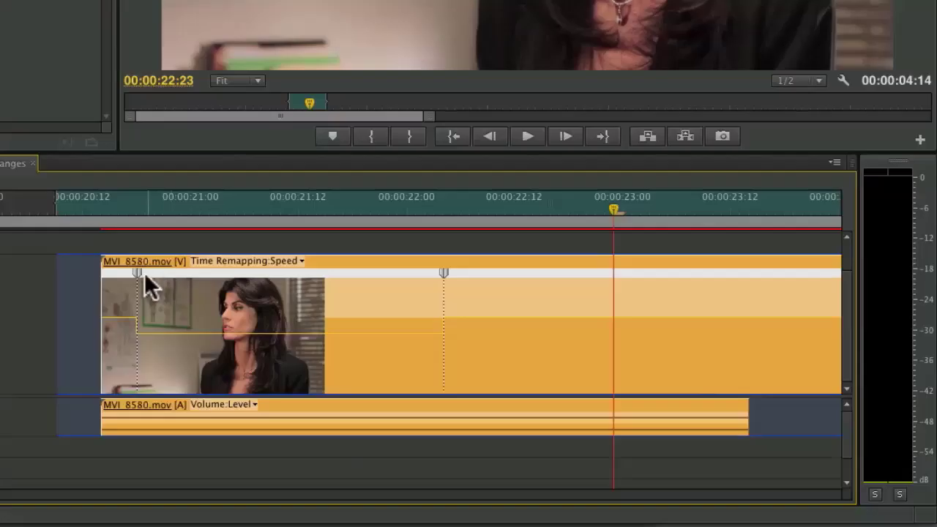
- Split both speed keyframes apart into gradual speed ramps
{"action": "left_click", "coordinate": [134, 273]}
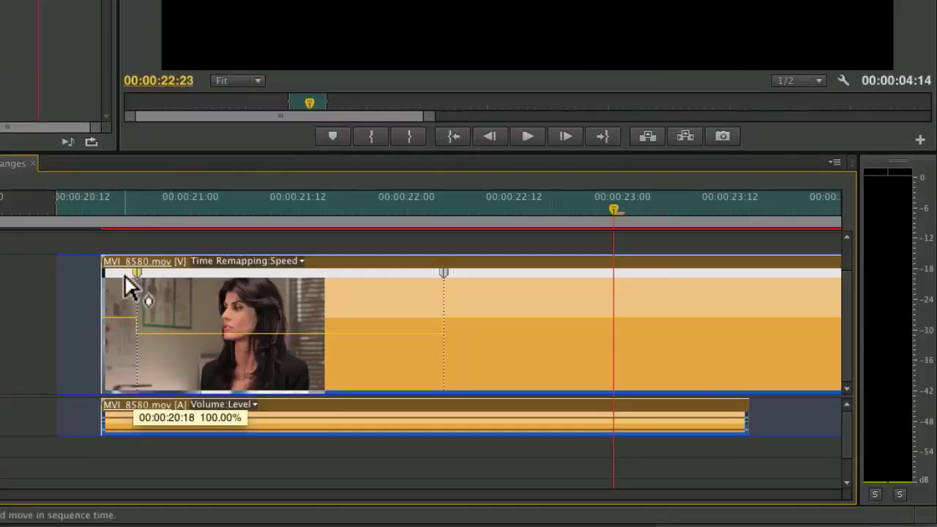
{"action": "left_click_drag", "start_coordinate": [134, 274], "coordinate": [198, 276]}
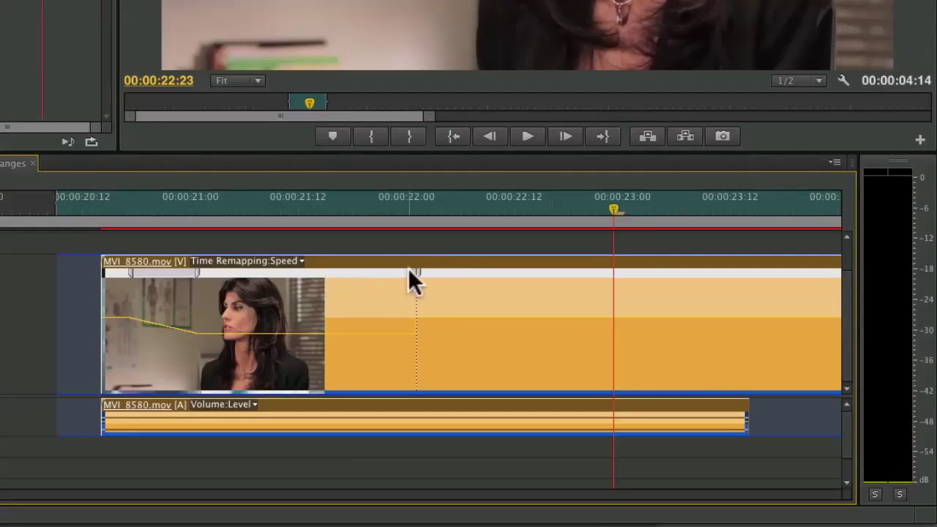
{"action": "left_click_drag", "start_coordinate": [412, 269], "coordinate": [443, 274]}
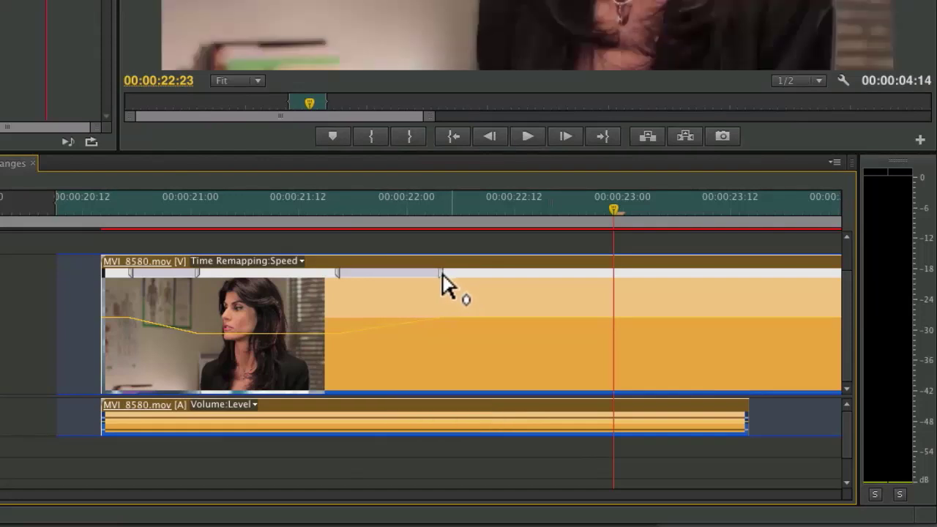
- Curve the ramps into and out of slow motion with their Bezier handles, then play from 00:00:20:13
{"action": "left_click", "coordinate": [198, 276]}
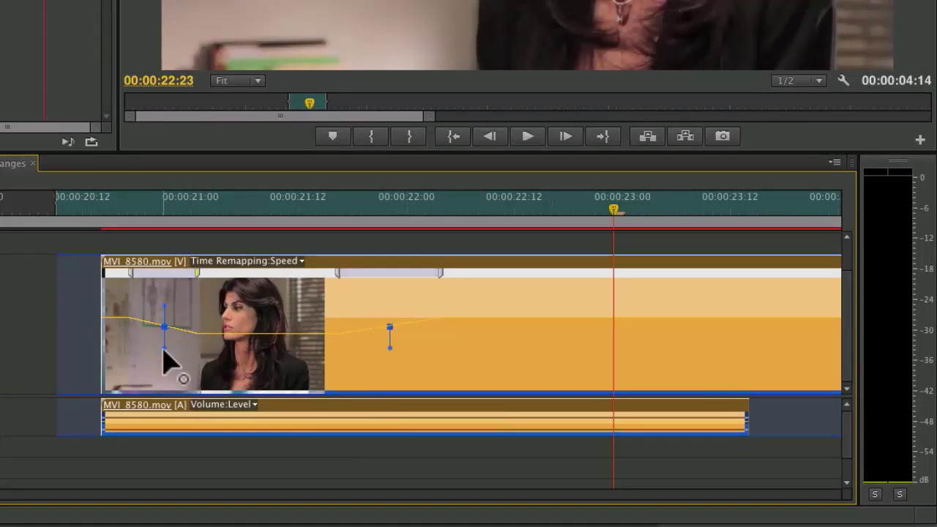
{"action": "left_click_drag", "start_coordinate": [165, 349], "coordinate": [202, 336]}
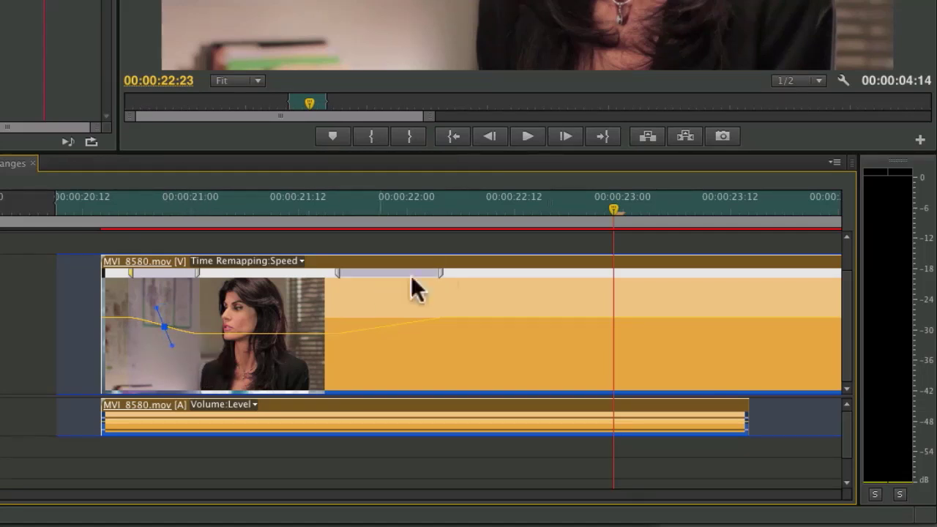
{"action": "left_click", "coordinate": [441, 275]}
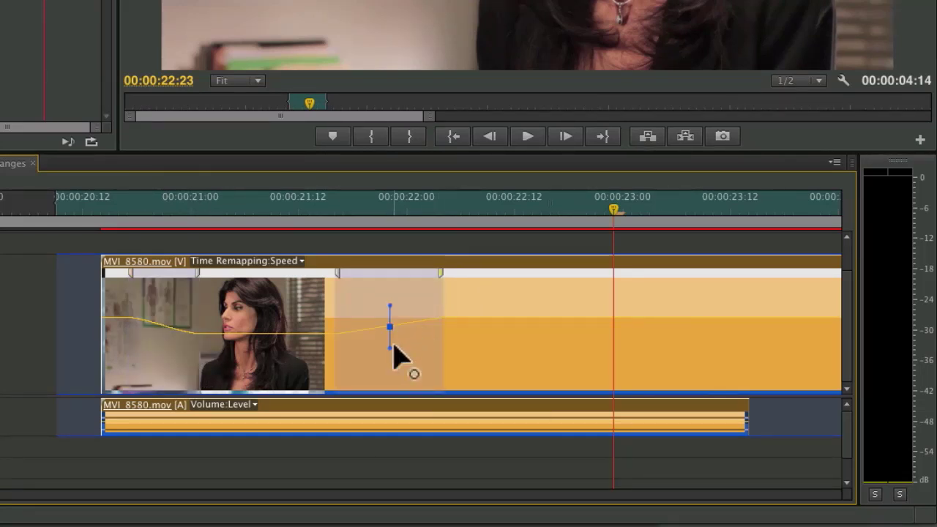
{"action": "left_click_drag", "start_coordinate": [390, 348], "coordinate": [320, 348]}
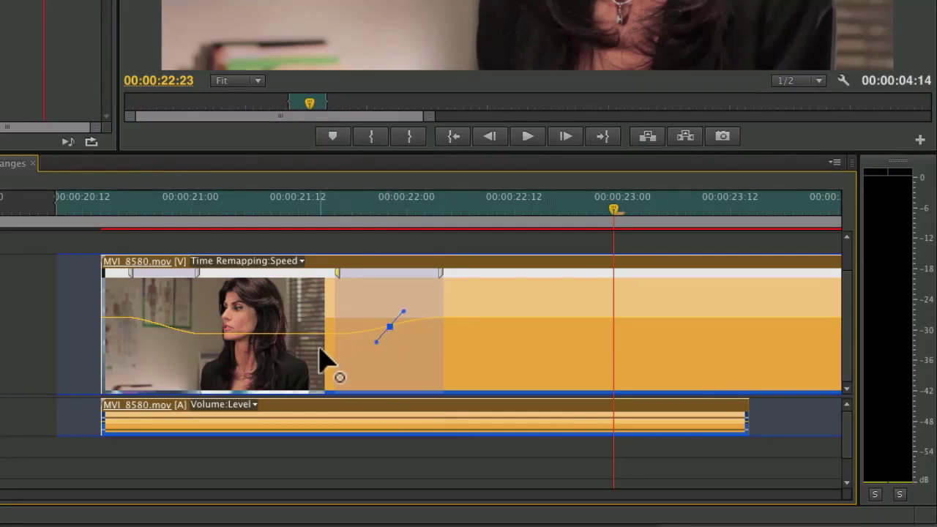
{"action": "left_click", "coordinate": [96, 214]}
{"action": "key", "text": "space"}
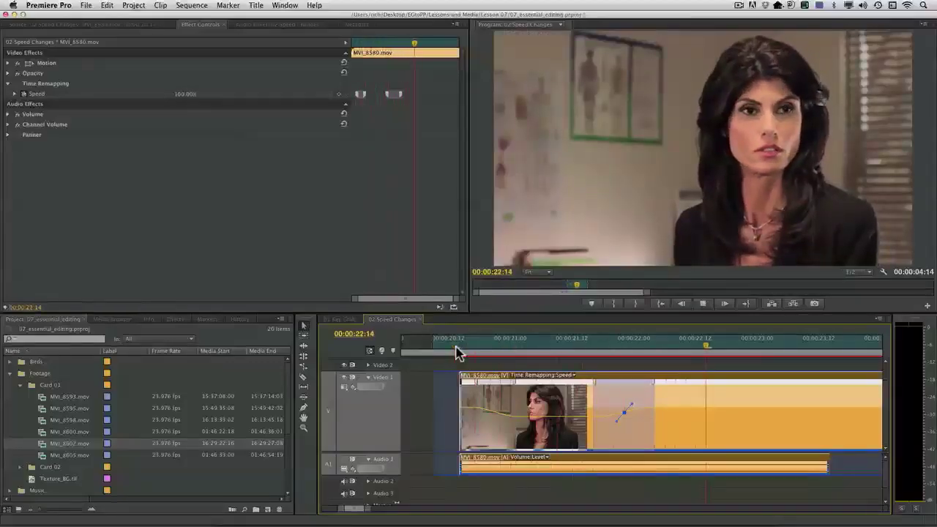
{"action": "left_click", "coordinate": [456, 352]}
{"action": "key", "text": "space"}
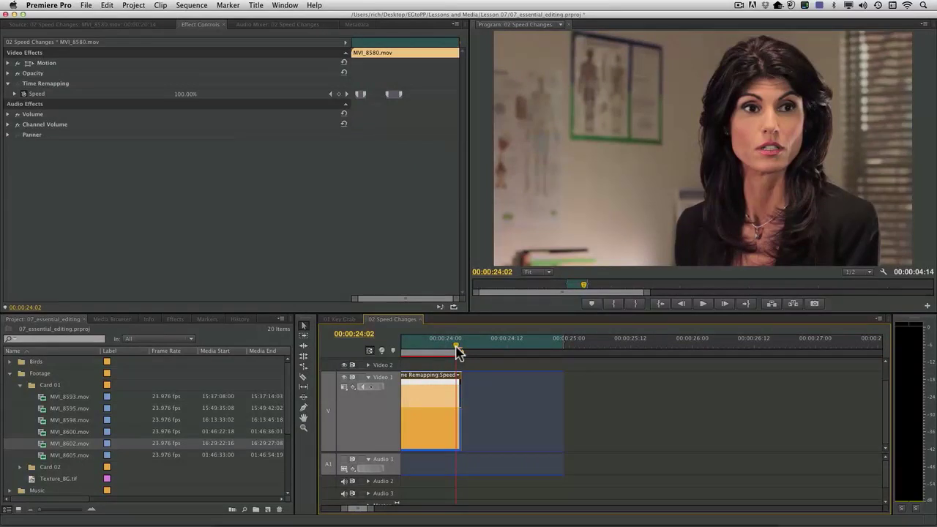
{"action": "scroll", "coordinate": [456, 352], "scroll_direction": "up", "scroll_amount": 6}
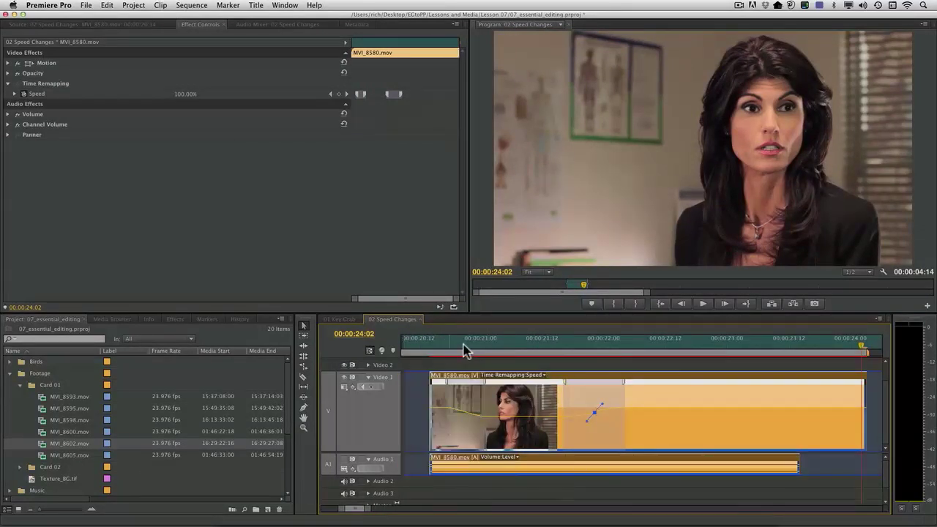